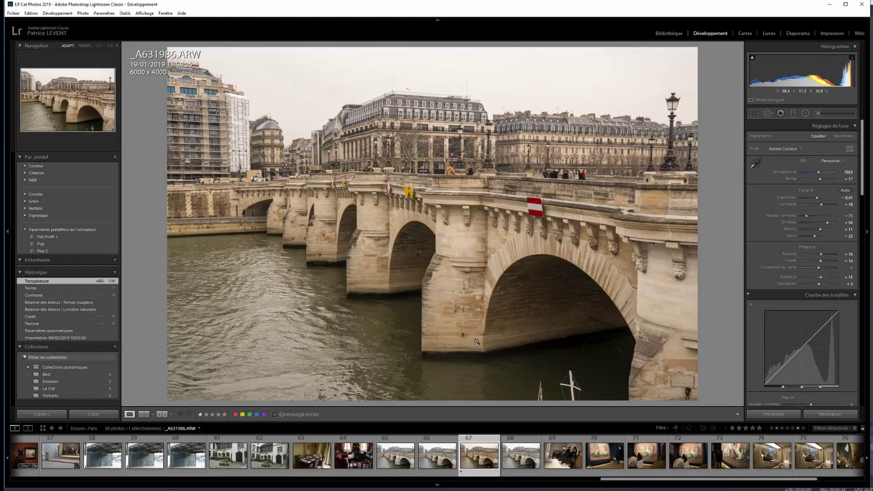
Step: Open the bridge photo _A631986.ARW for editing in Adobe Photoshop CC 2019
right_click(476, 459)
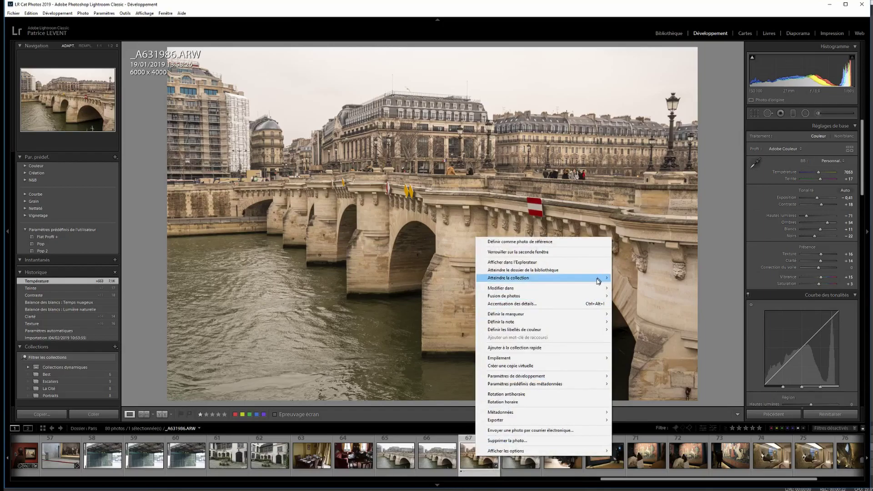
mouse_move(578, 287)
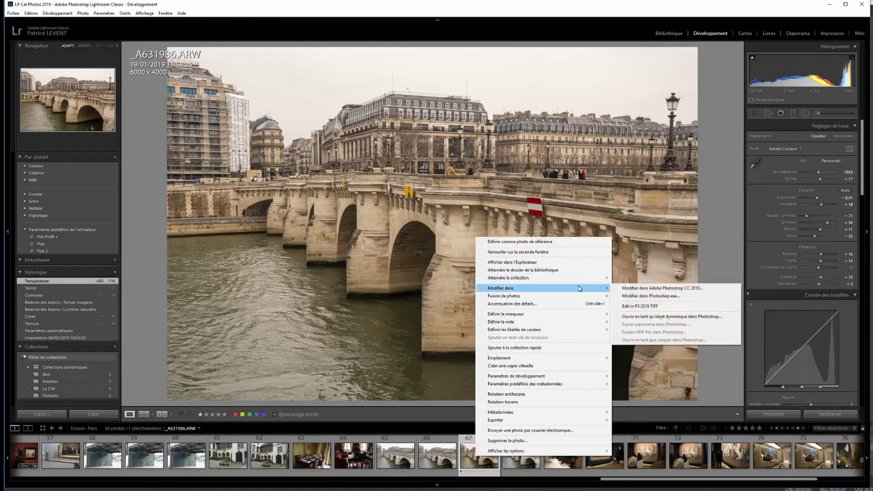
click(636, 289)
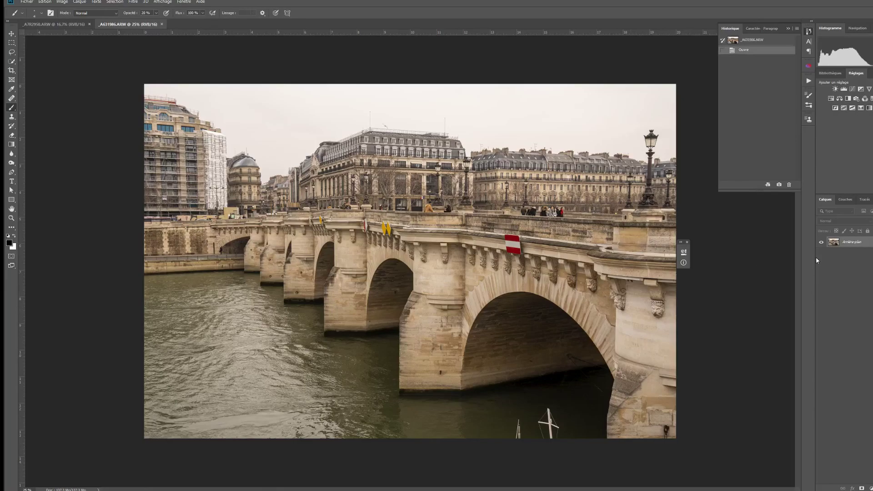
Step: Copy the sunset seascape photo into the bridge photo's document as a new layer using the Move tool, covering the whole canvas
click(63, 25)
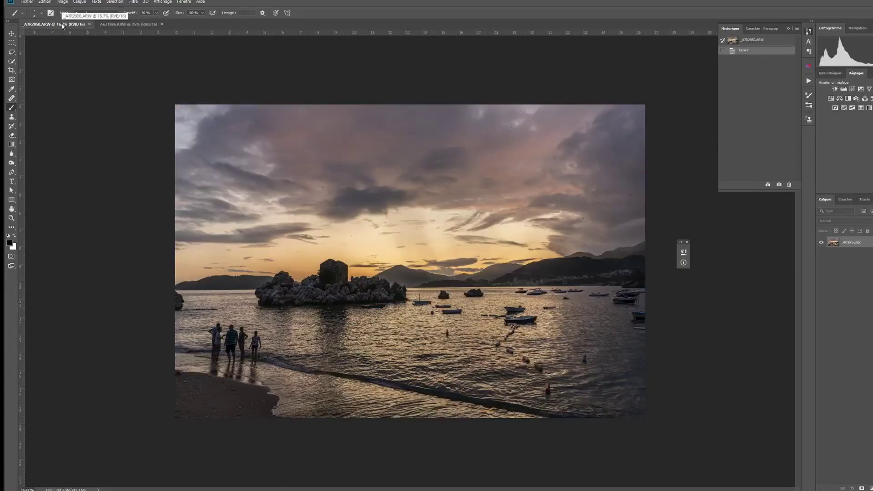
click(114, 25)
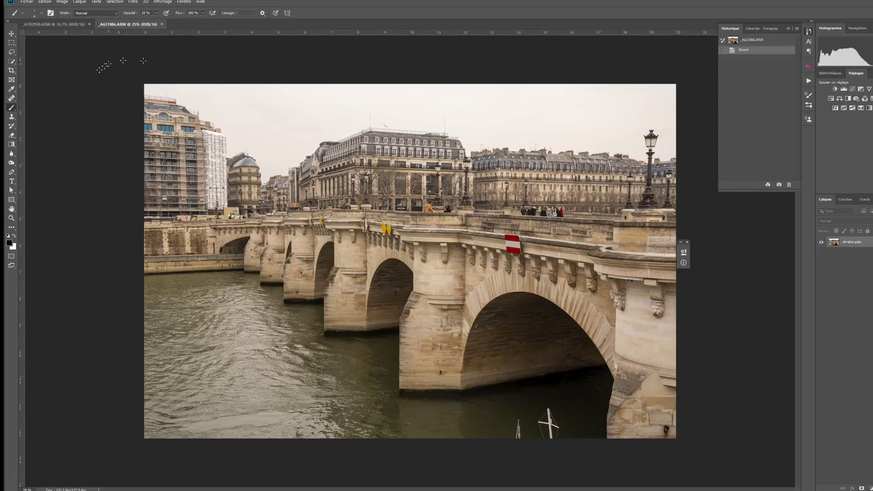
click(72, 25)
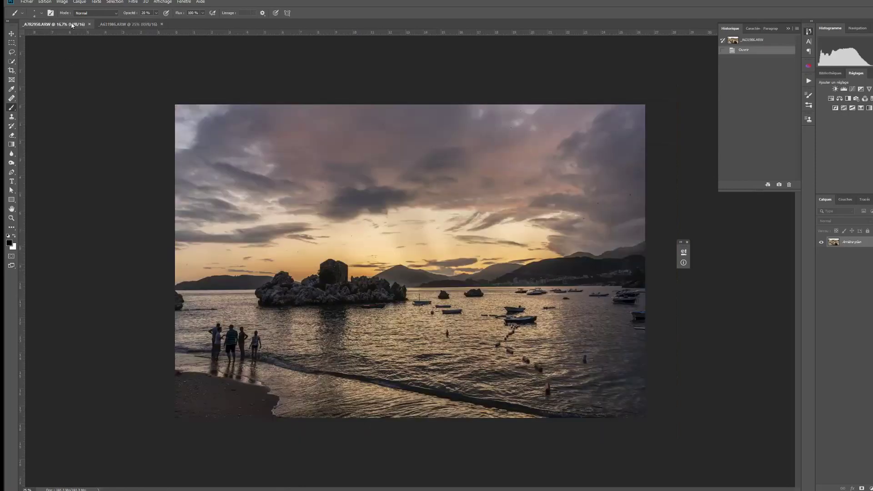
click(11, 35)
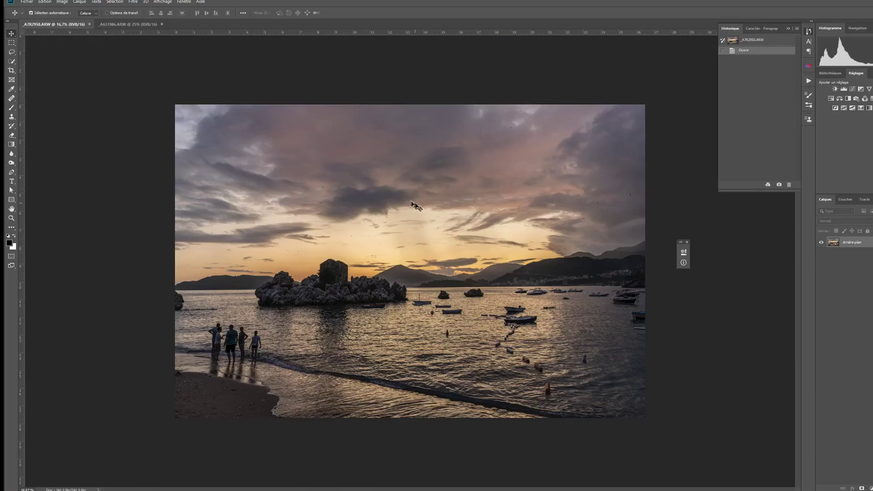
drag(397, 227, 405, 258)
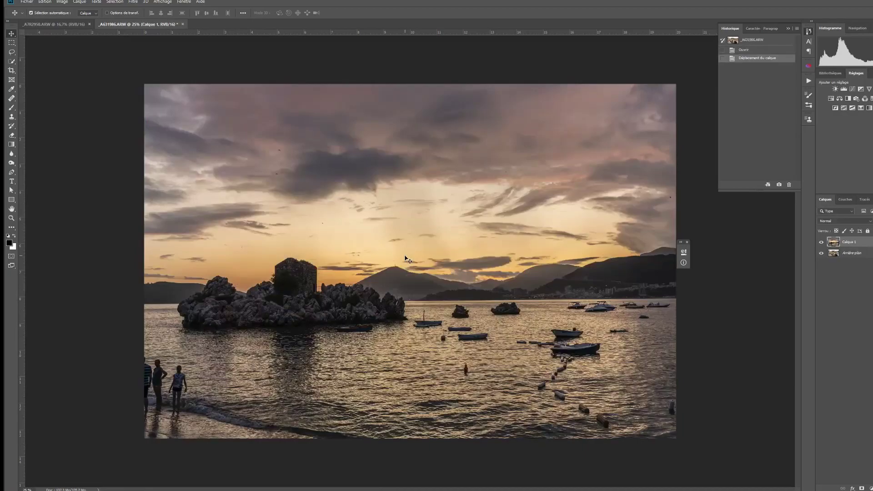
Step: Toggle the sunset layer to compare both photos, convert the background to a normal layer, and place the sunset layer beneath it
click(821, 242)
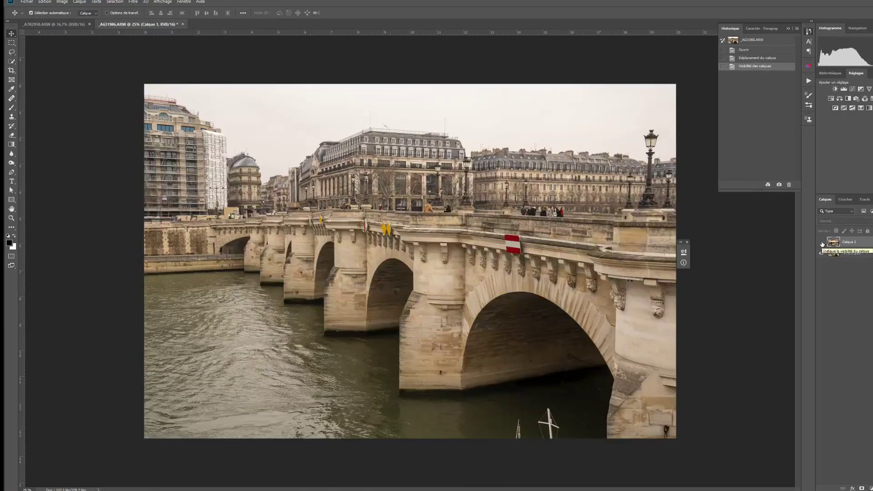
click(821, 242)
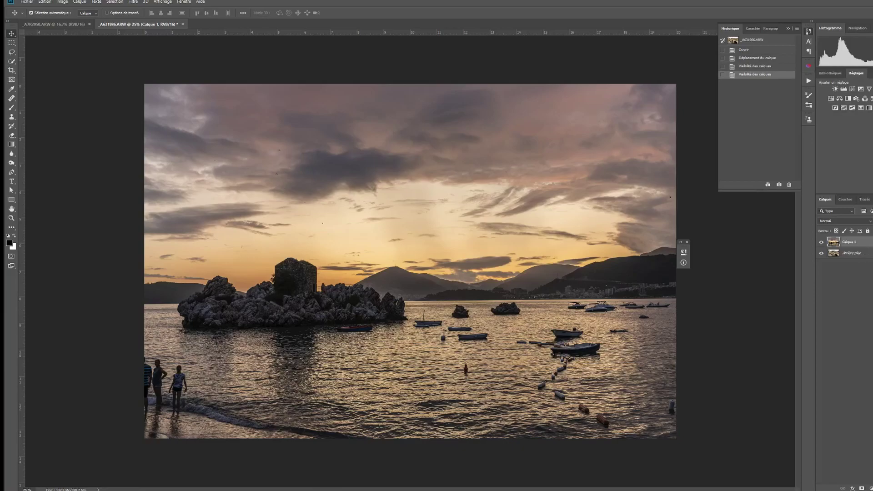
click(872, 253)
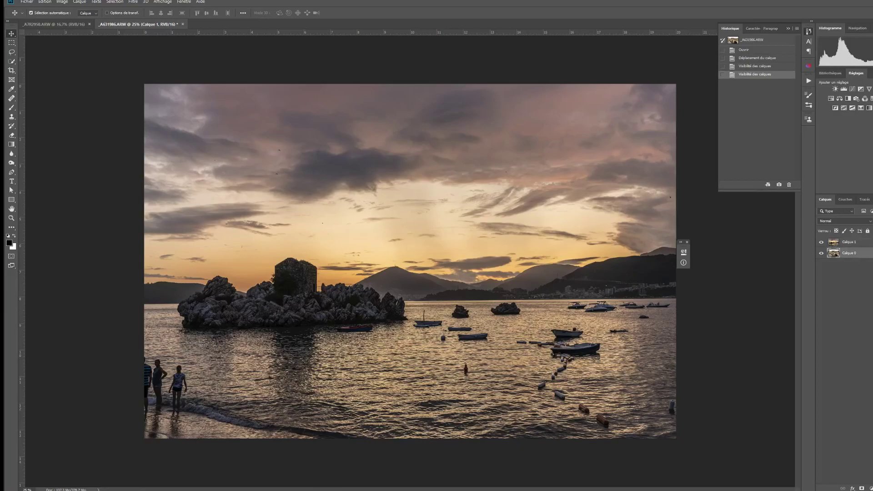
click(862, 245)
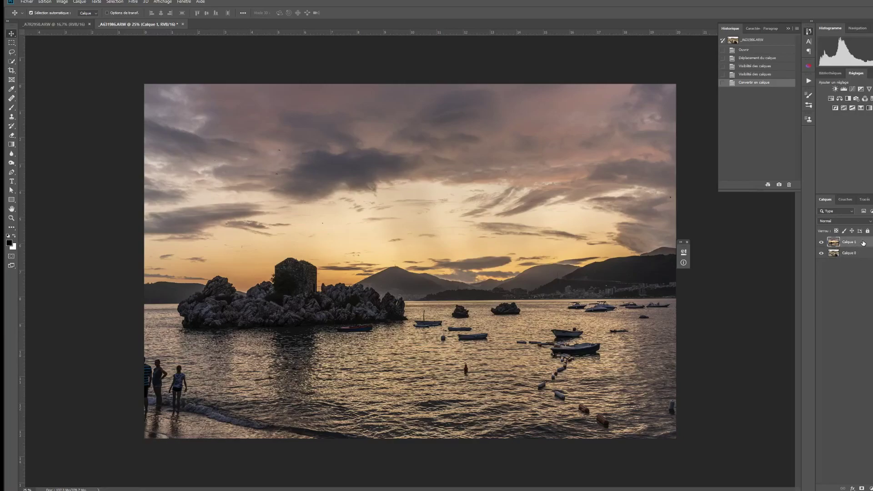
drag(863, 243, 865, 260)
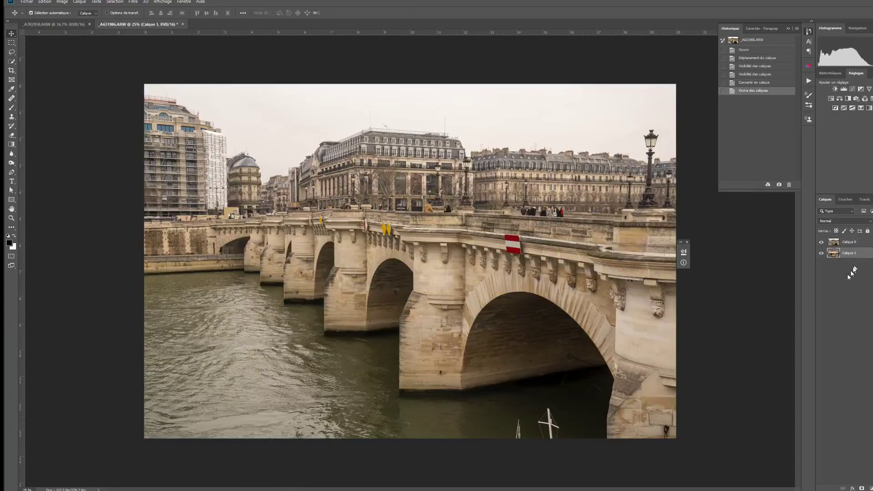
Step: Select the sky of the bridge photo on Calque 0 with the Quick Selection tool
click(833, 243)
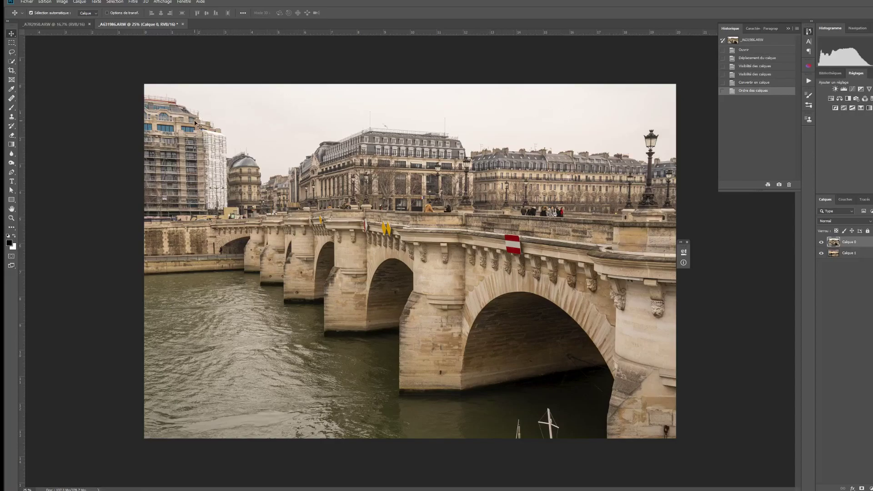
click(12, 62)
mouse_move(149, 88)
mouse_down()
mouse_move(334, 124)
mouse_move(447, 100)
mouse_move(427, 112)
mouse_up()
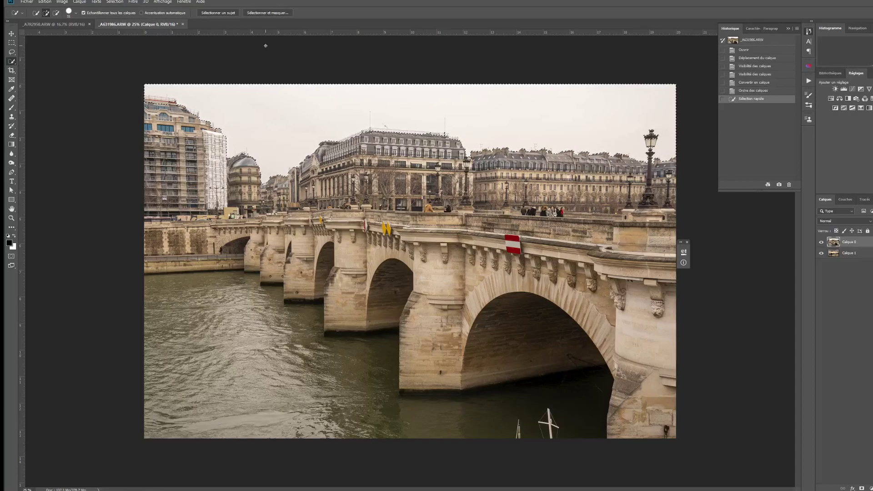
Step: Open Select and Mask and refine the sky selection along the roof of the scaffolded building
click(270, 14)
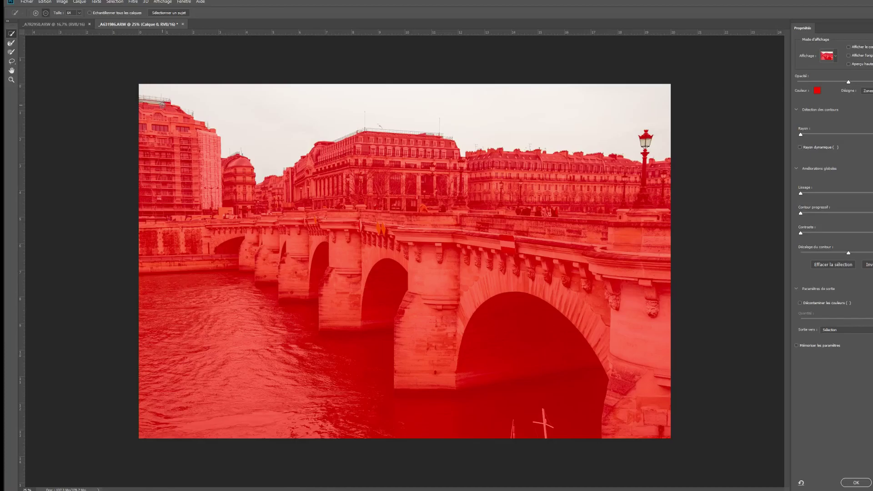
key(alt)
key(alt)
drag(162, 104, 135, 105)
Step: Subtract the large street lamp's glass from the sky selection with the brush size reduced to 16
key(ctrl+plus)
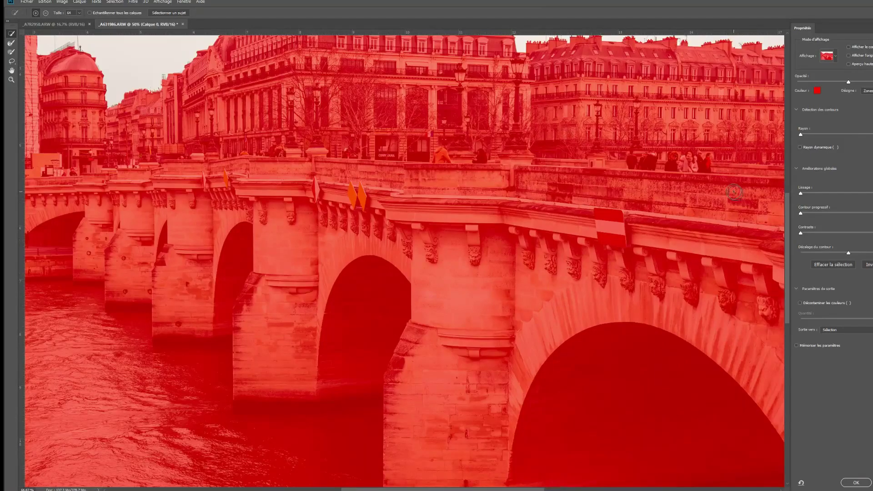
key(ctrl+plus)
key(space)
drag(633, 218, 335, 364)
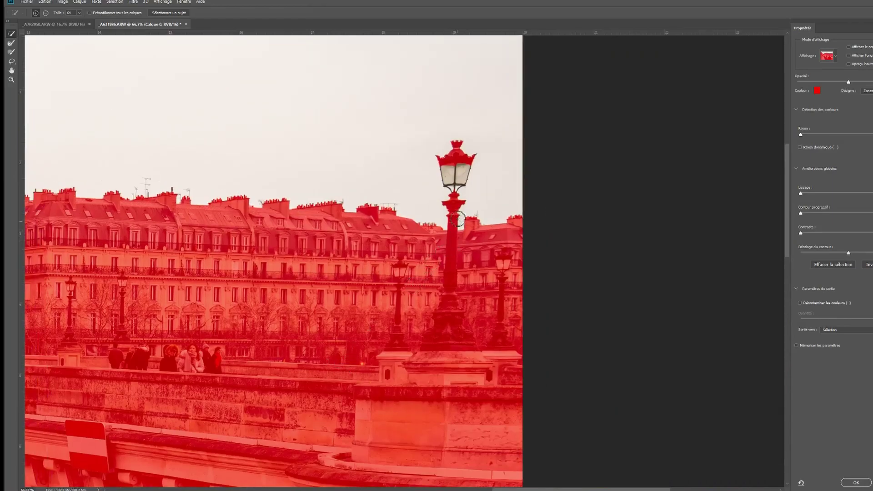
alt+right_click(455, 187)
drag(454, 188, 452, 188)
drag(468, 164, 463, 164)
key(alt)
drag(456, 161, 457, 181)
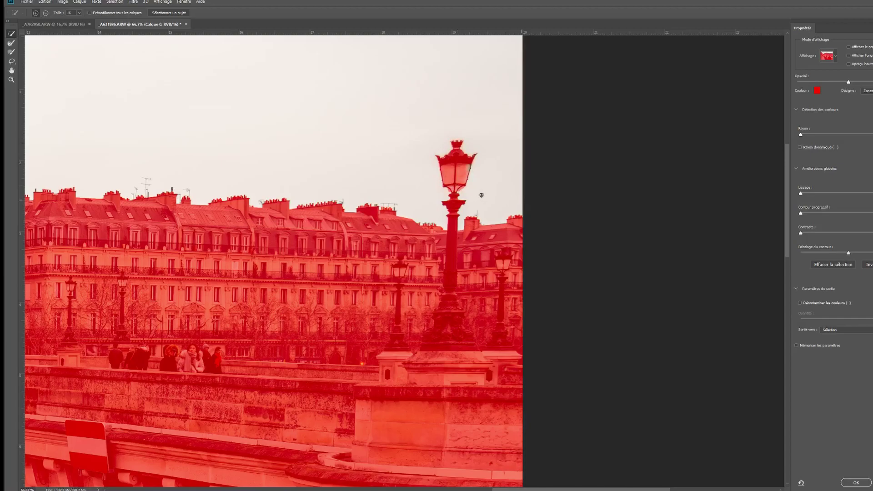
Step: Clean up the selection along the lamp glass's edge and apply the refinement, output as a selection
key(alt)
alt+click(470, 167)
alt+click(470, 172)
key(ctrl+minus)
key(ctrl+minus)
key(ctrl+minus)
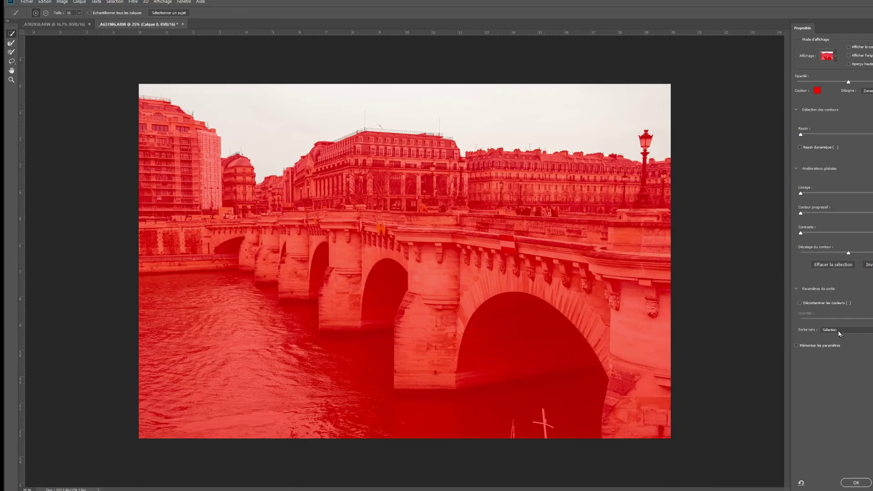
click(851, 483)
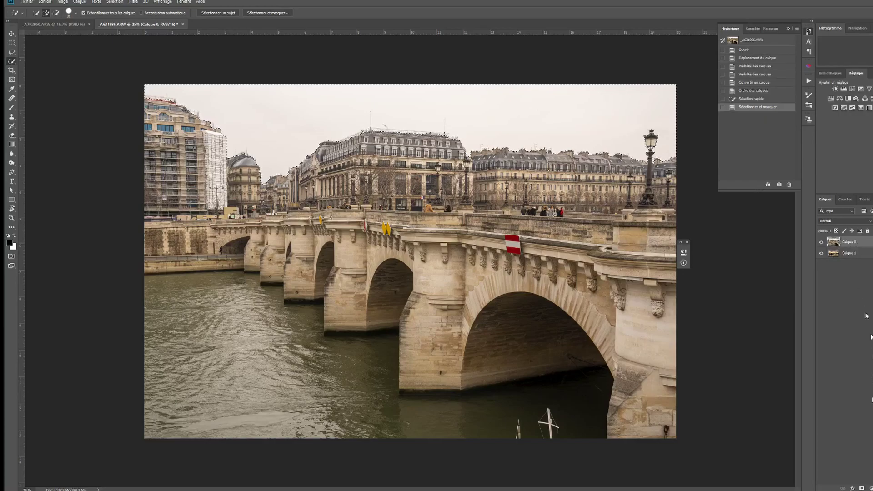
Step: Add a layer mask to Calque 0 from the sky selection and invert the mask
click(861, 488)
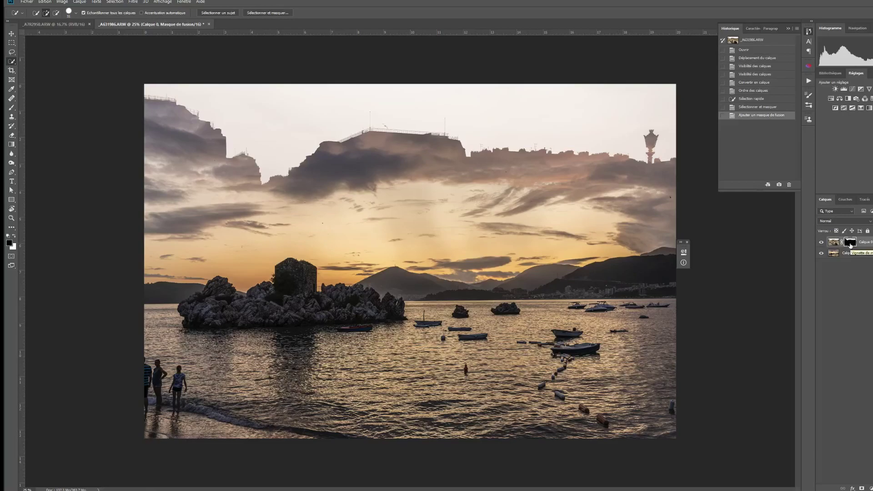
drag(849, 245, 851, 248)
key(ctrl+i)
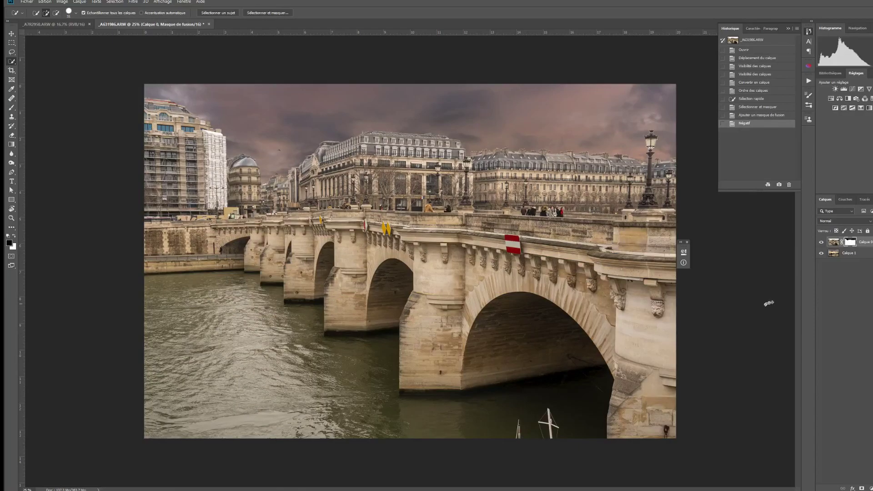
Step: Free-transform the sunset layer, moving it up and enlarging it to about 101% so its clouds and golden horizon fill the sky
click(842, 255)
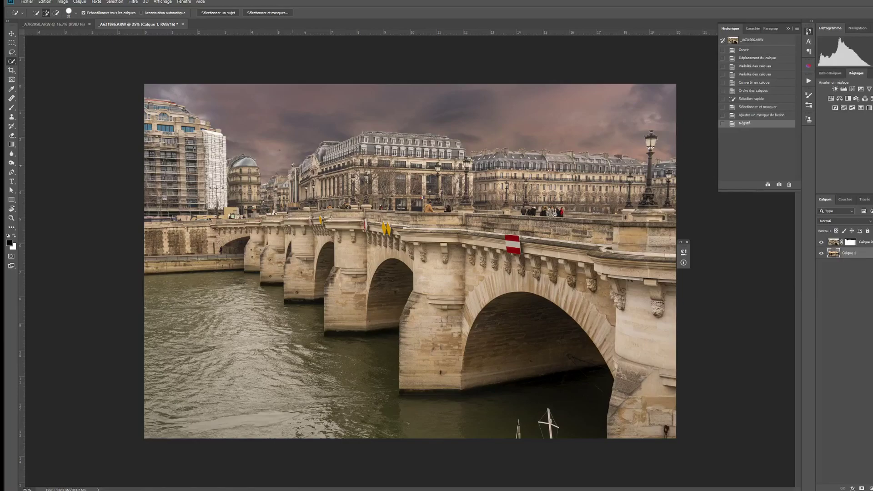
key(ctrl+t)
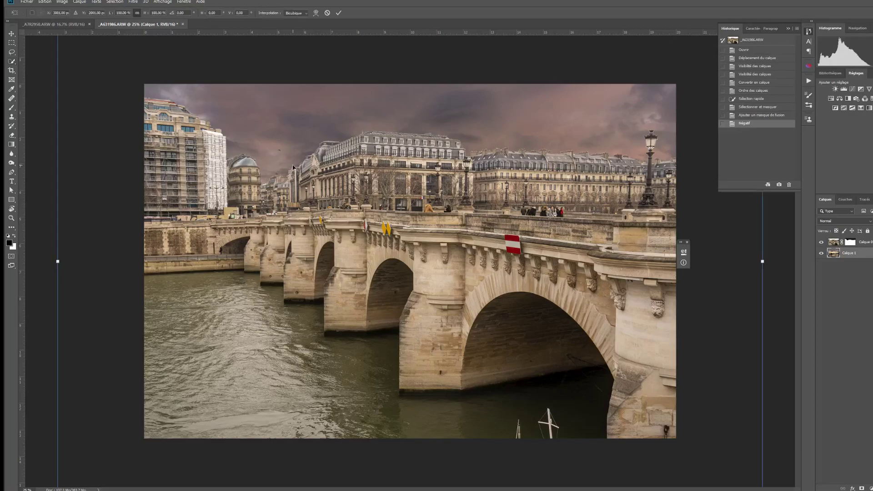
drag(368, 277, 380, 193)
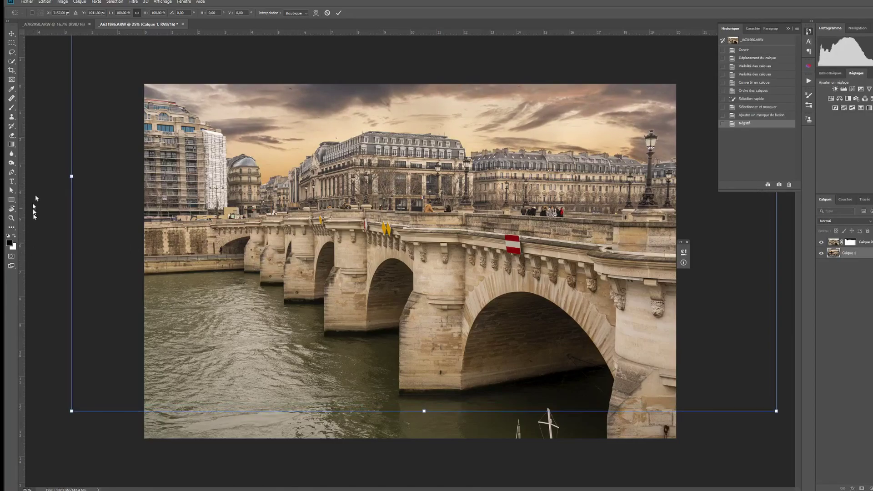
drag(71, 175, 62, 203)
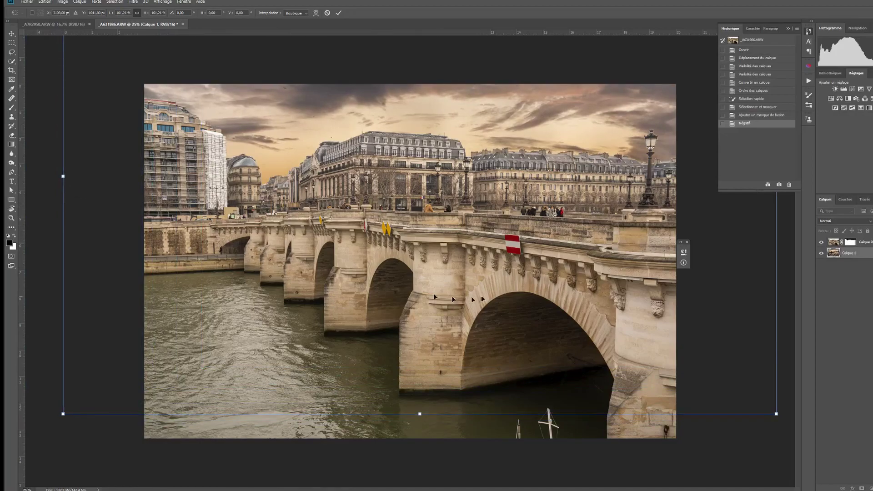
drag(586, 197, 610, 198)
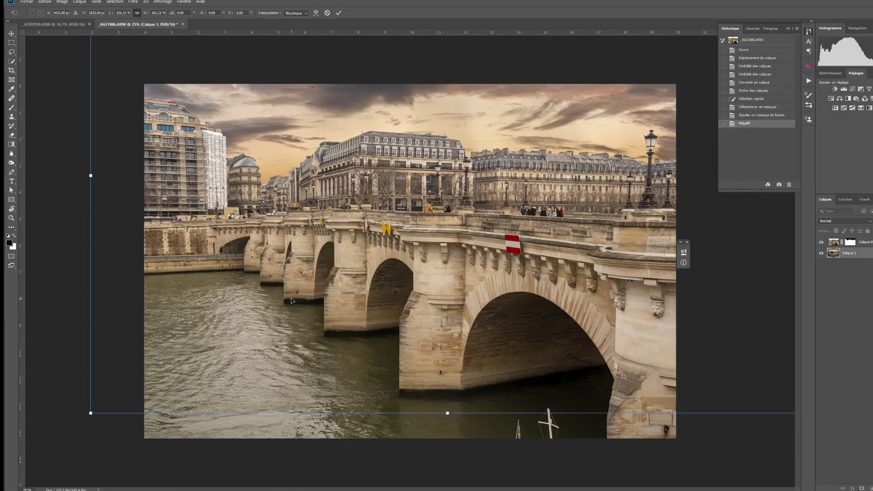
click(339, 14)
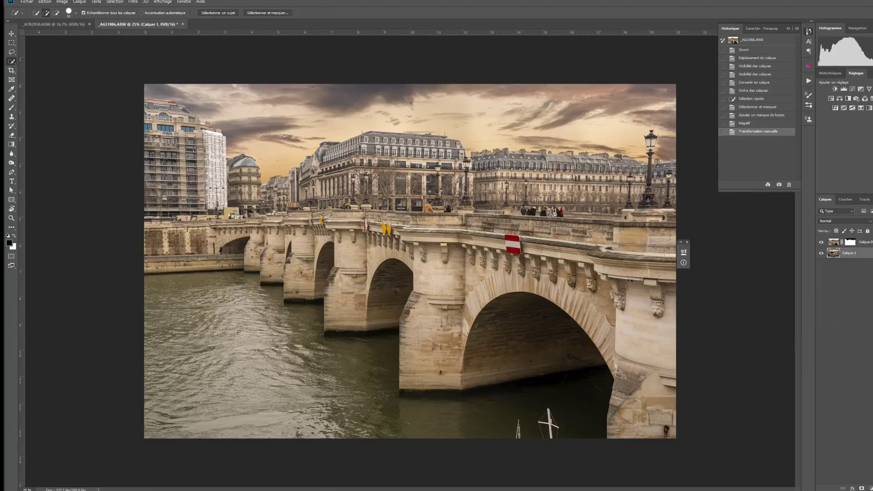
Step: Paint black with the Brush on Calque 0's layer mask to remove the white fringe around the large street lamp's glass and outer brackets
click(849, 242)
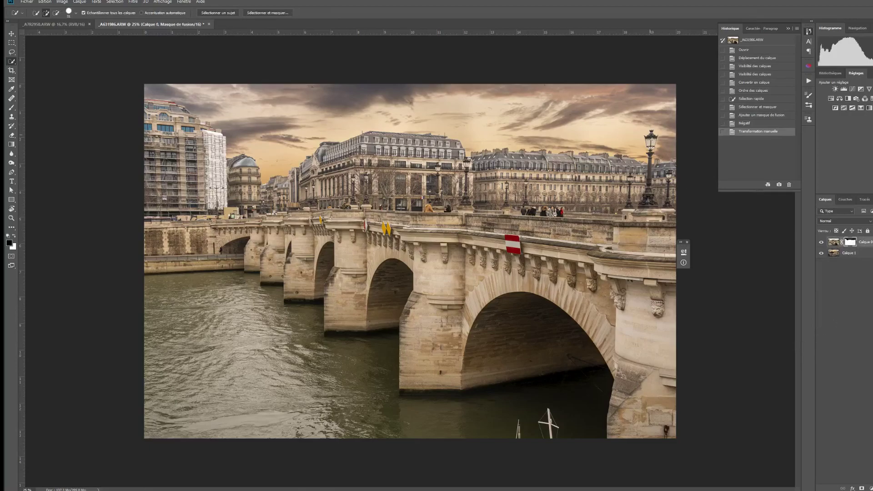
key(ctrl+plus)
key(ctrl+plus)
key(ctrl+plus)
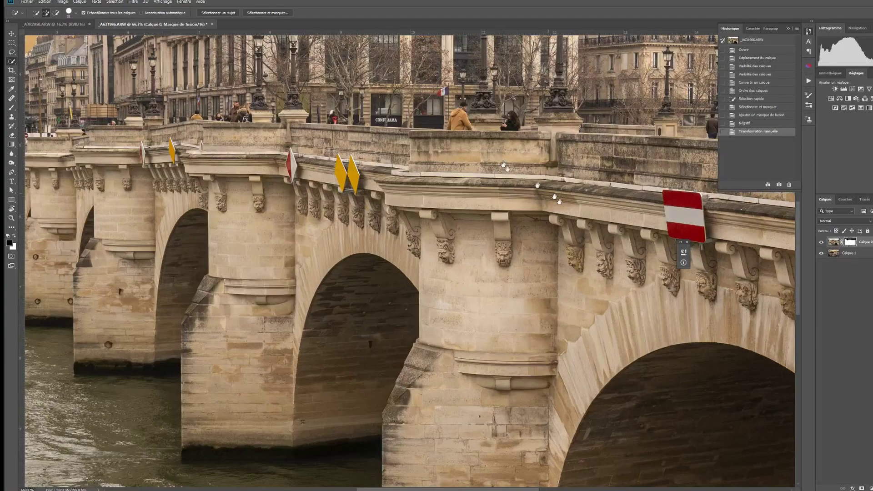
drag(573, 210, 321, 339)
key(ctrl+plus)
key(ctrl+plus)
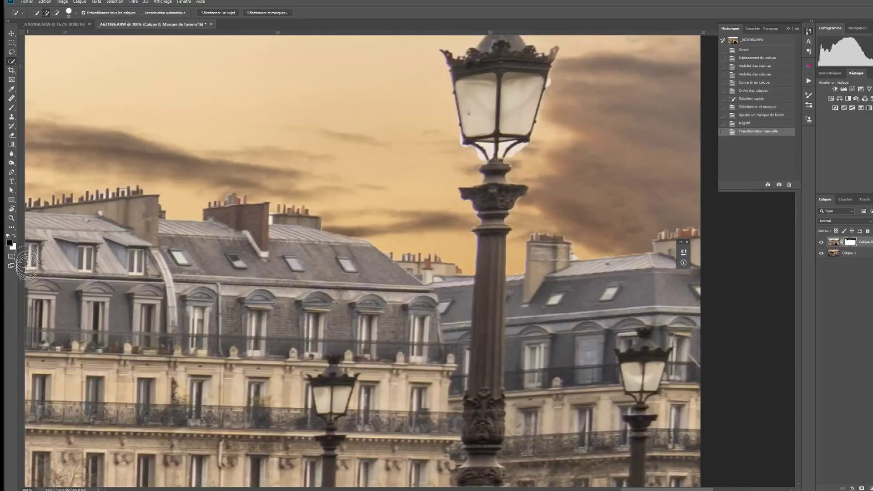
click(12, 109)
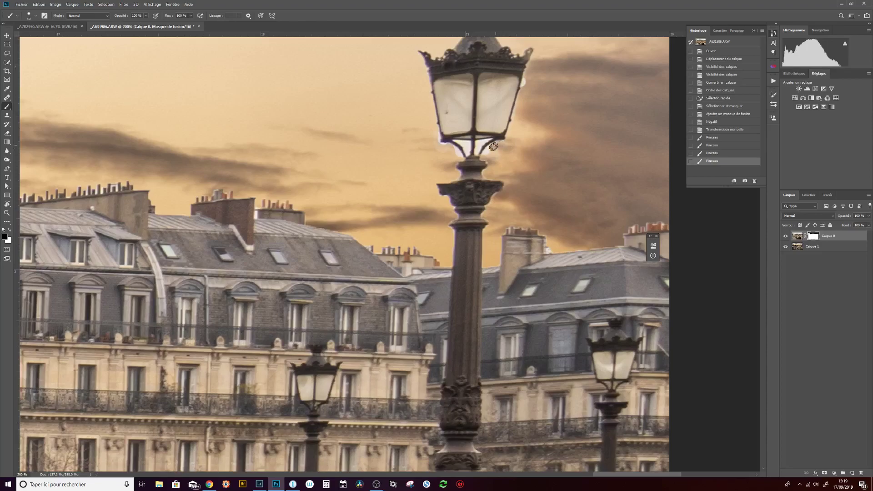
drag(485, 154, 489, 150)
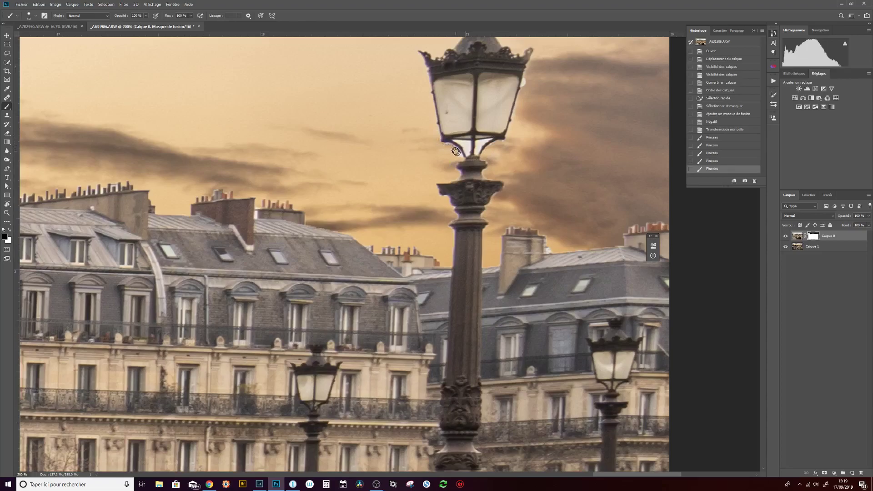
click(459, 155)
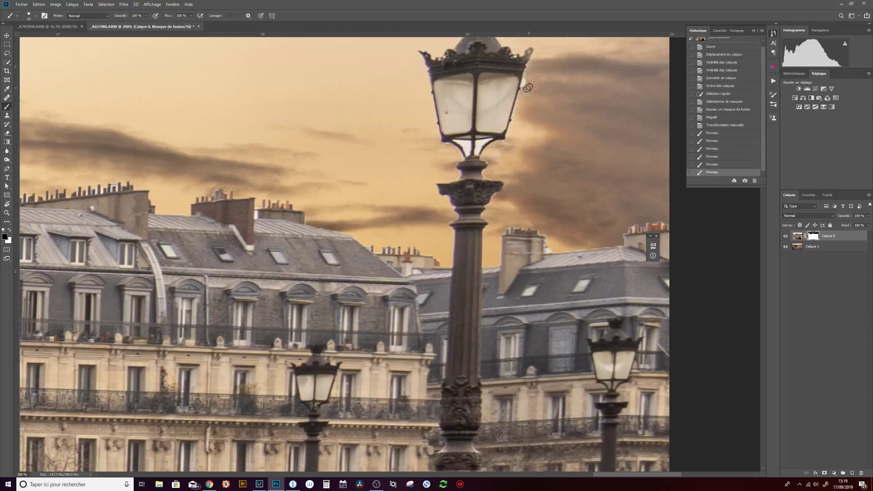
click(524, 83)
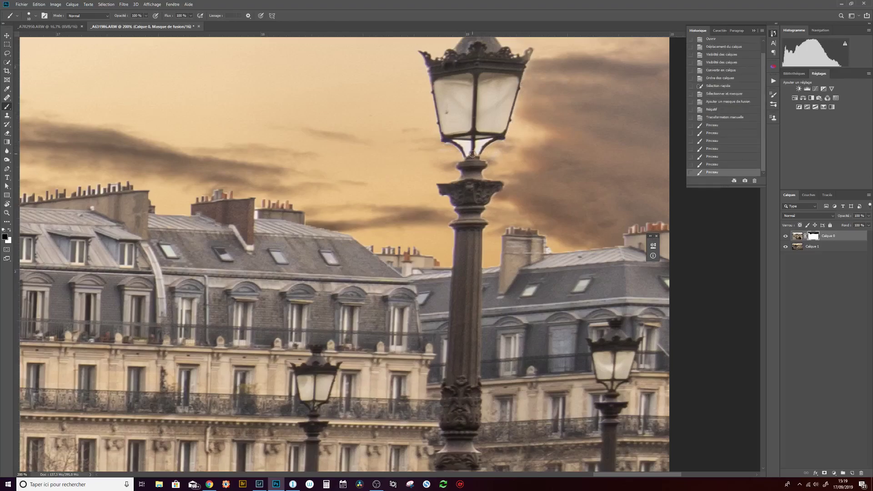
Step: Reduce the brush size and mask out the white gaps between the brackets beneath the large lamp's glass with black
key(ctrl+plus)
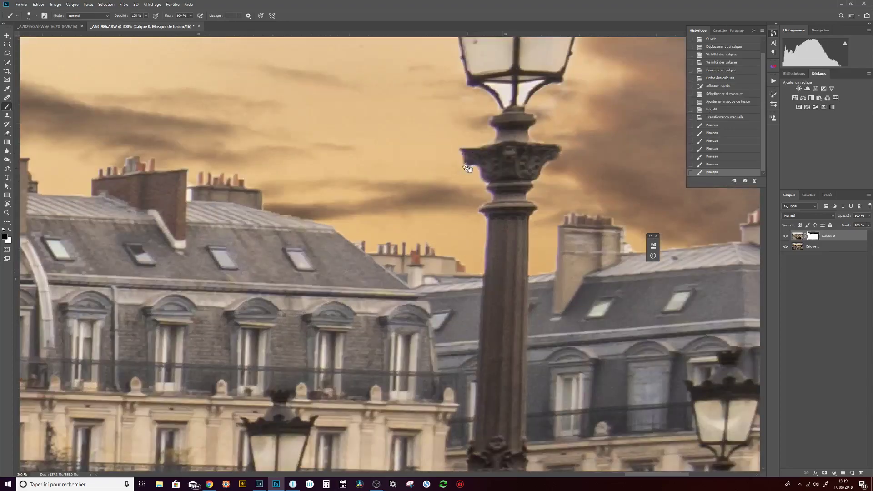
drag(525, 156, 448, 236)
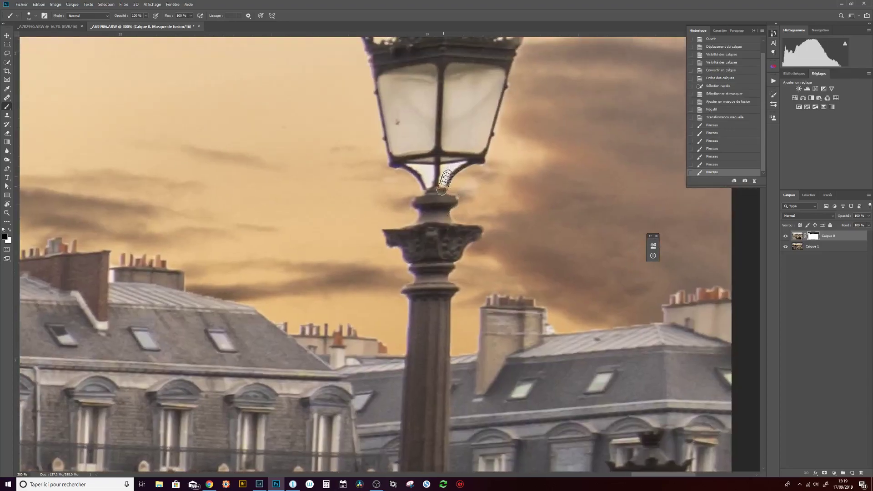
alt+right_click(440, 193)
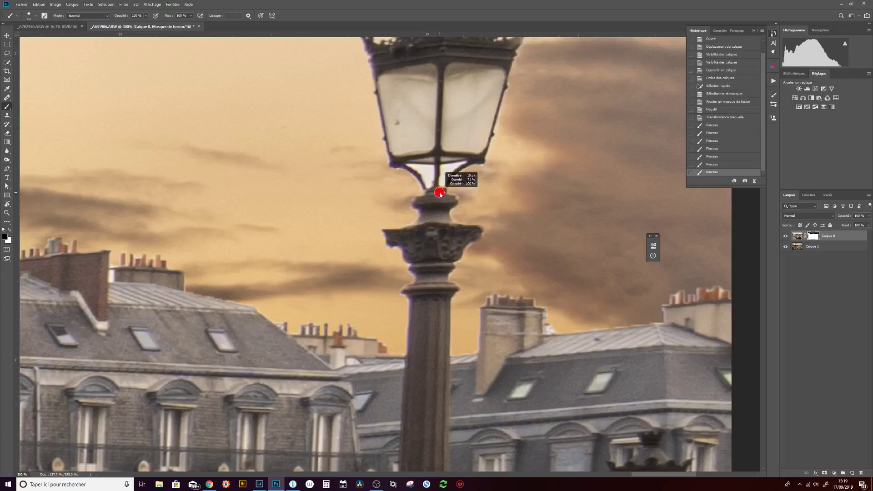
drag(440, 194, 436, 195)
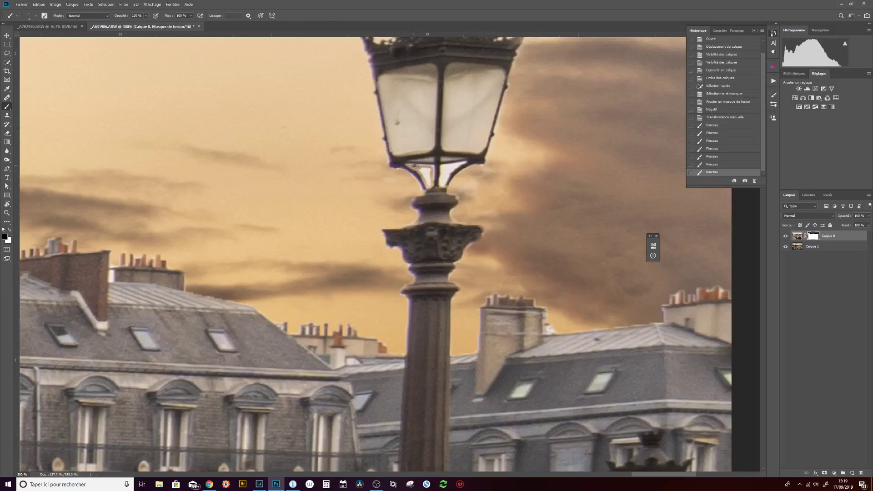
drag(432, 168, 434, 171)
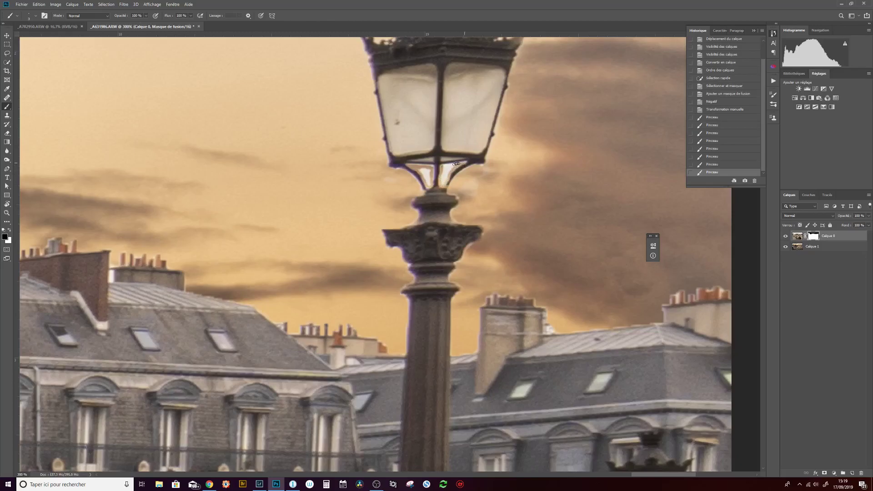
click(444, 168)
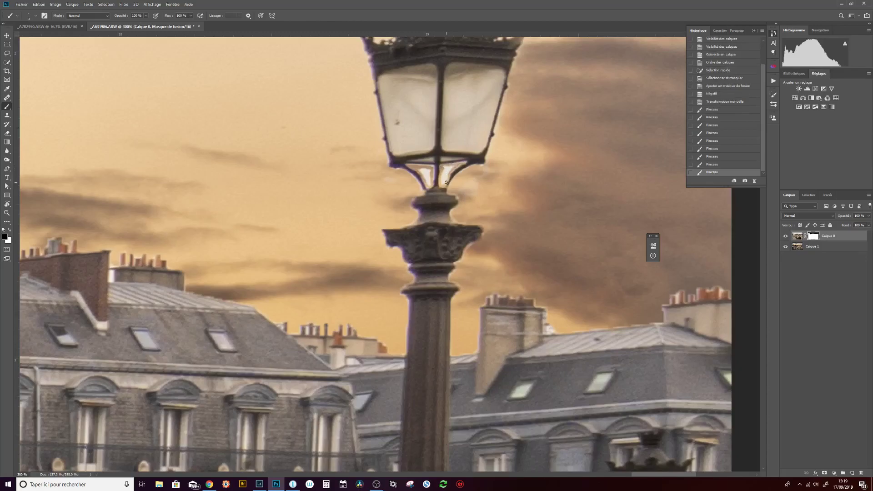
drag(442, 176, 449, 168)
mouse_move(449, 170)
mouse_down()
mouse_move(443, 183)
mouse_move(427, 171)
mouse_move(432, 184)
mouse_up()
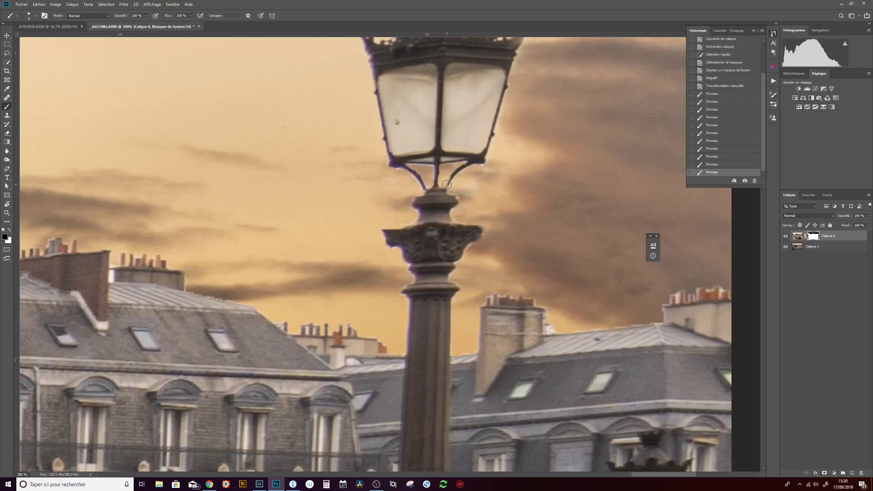
Step: Restore the erased lower end of the lamp's bracket by painting white on the mask with a smaller brush
key(x)
alt+right_click(448, 182)
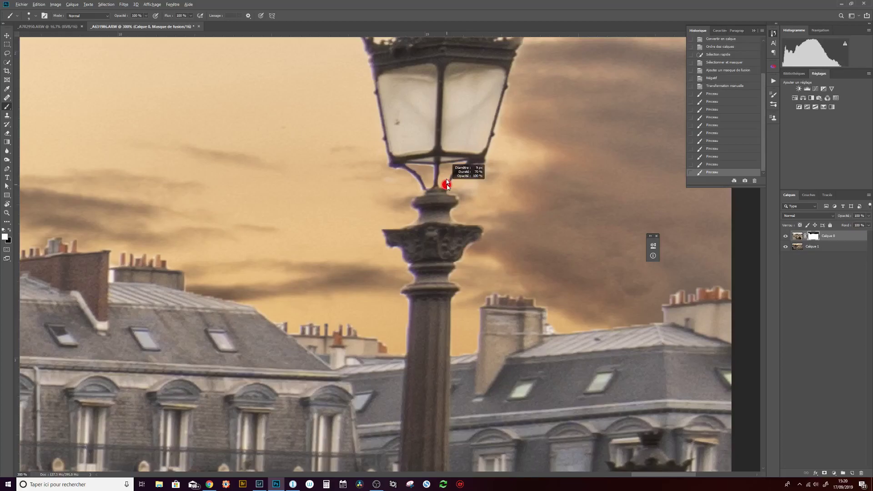
drag(446, 181, 448, 185)
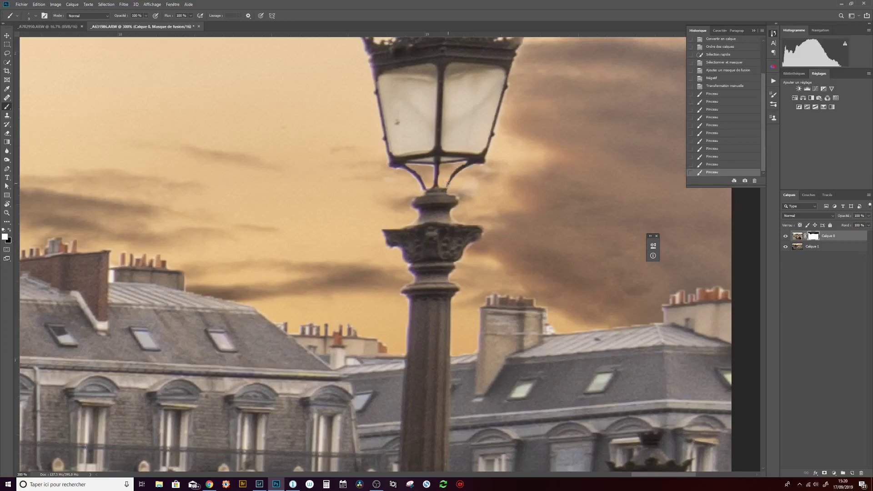
click(443, 190)
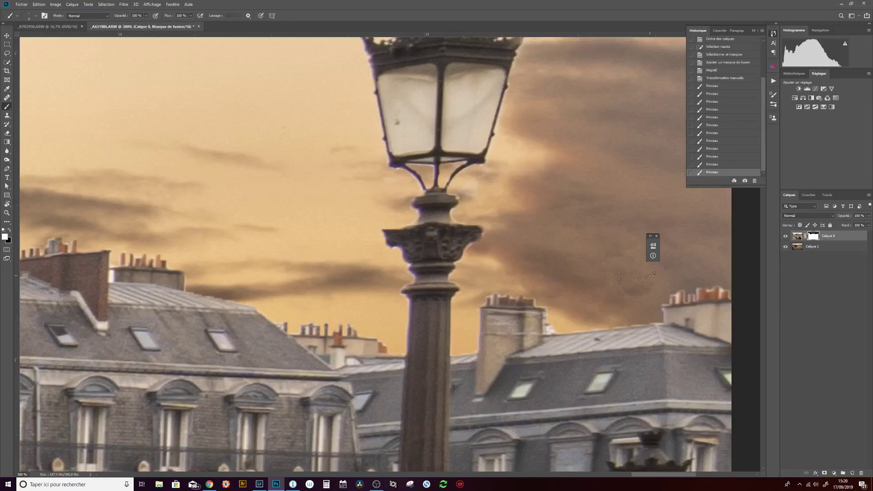
key(ctrl+minus)
key(ctrl+minus)
key(ctrl+minus)
key(ctrl+minus)
key(ctrl+minus)
key(ctrl+minus)
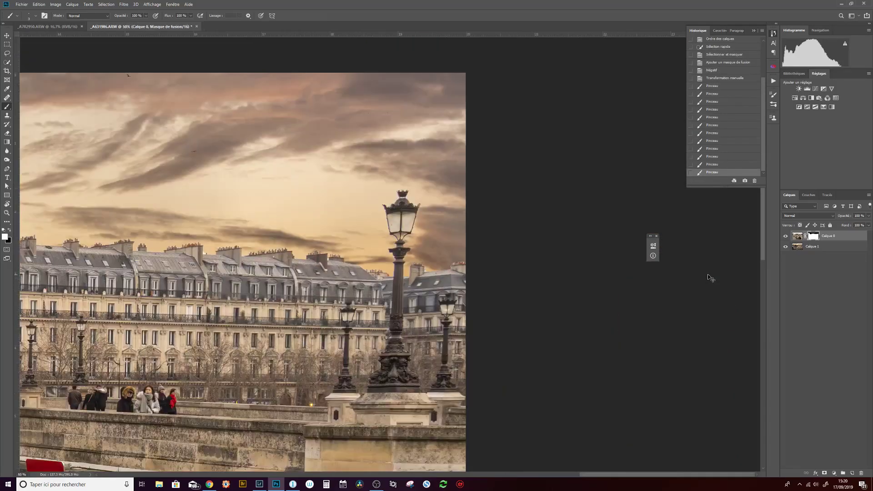